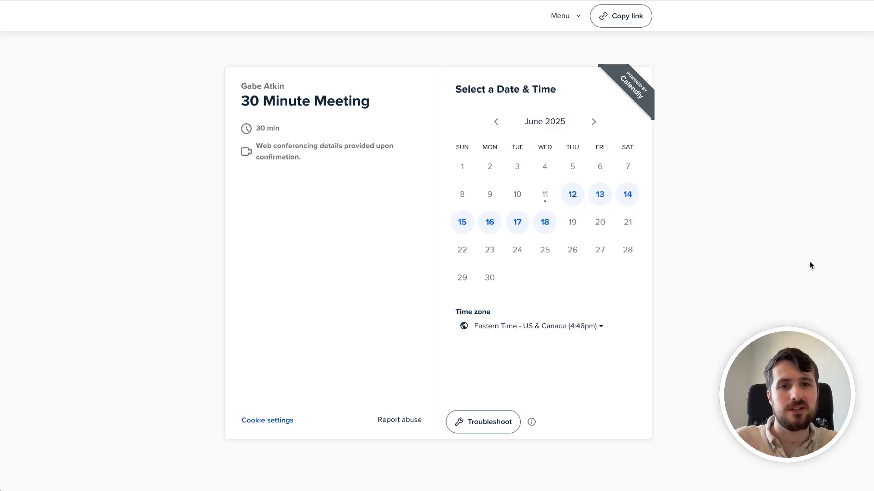
# Step: Select Thursday, June 12 on the 30 Minute Meeting scheduling page and copy the meeting link
pyautogui.click(572, 193)
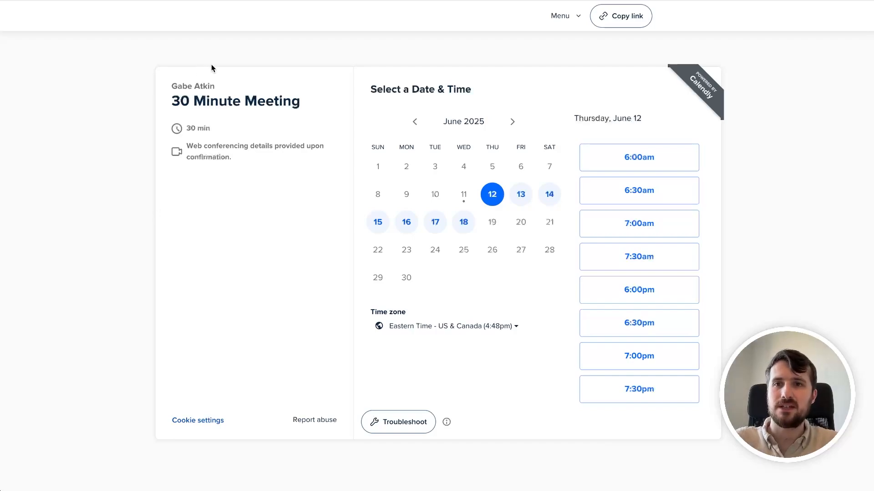
pyautogui.click(618, 19)
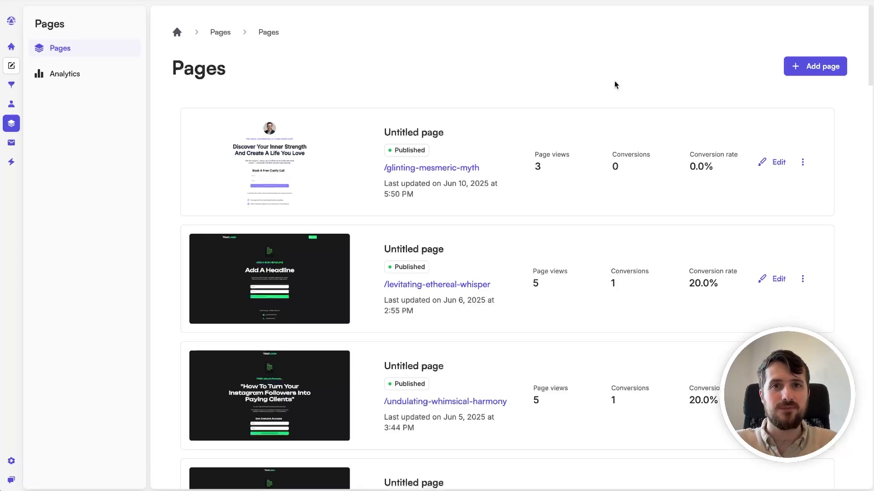
# Step: Switch to the page builder and add a new page from the Booking template
pyautogui.click(821, 72)
pyautogui.click(627, 251)
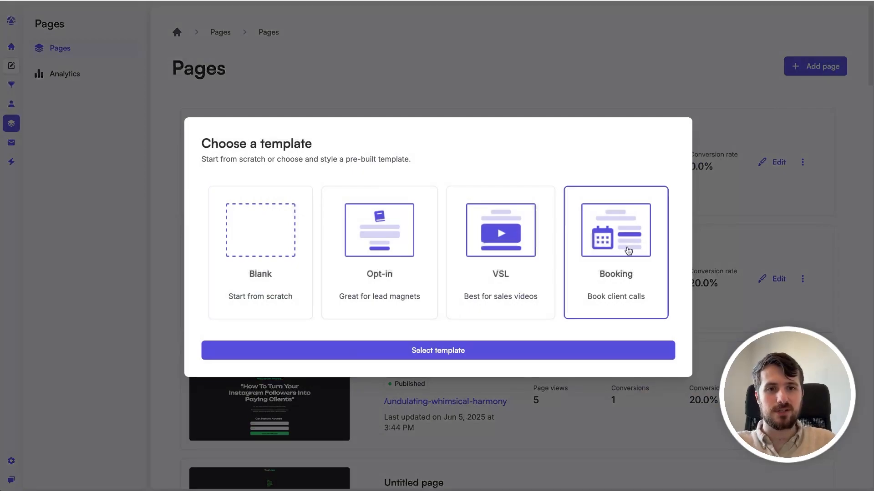
pyautogui.click(485, 357)
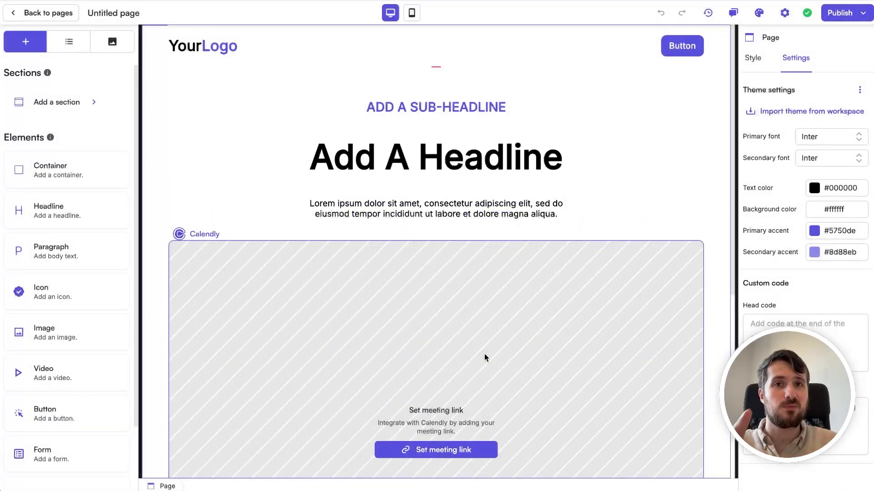
# Step: Paste the copied 30-minute meeting link into the page's Calendly element as its meeting link
pyautogui.click(484, 353)
pyautogui.scroll(-2, 570, 294)
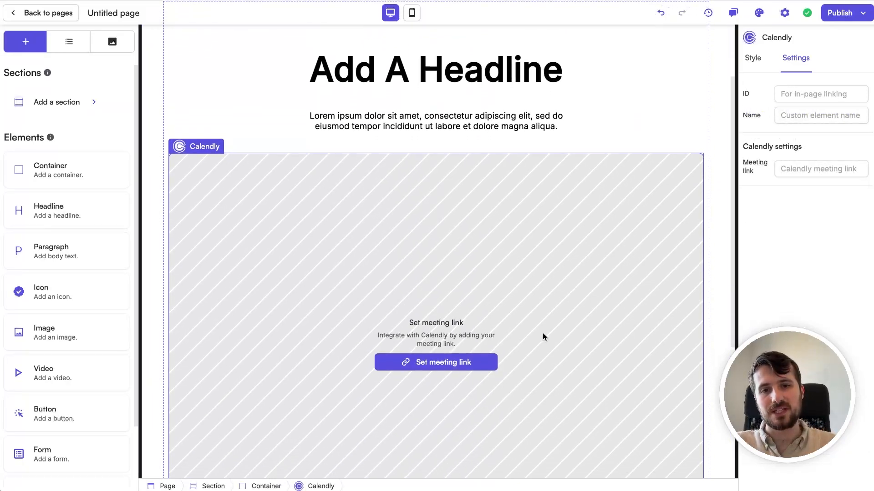
pyautogui.click(431, 364)
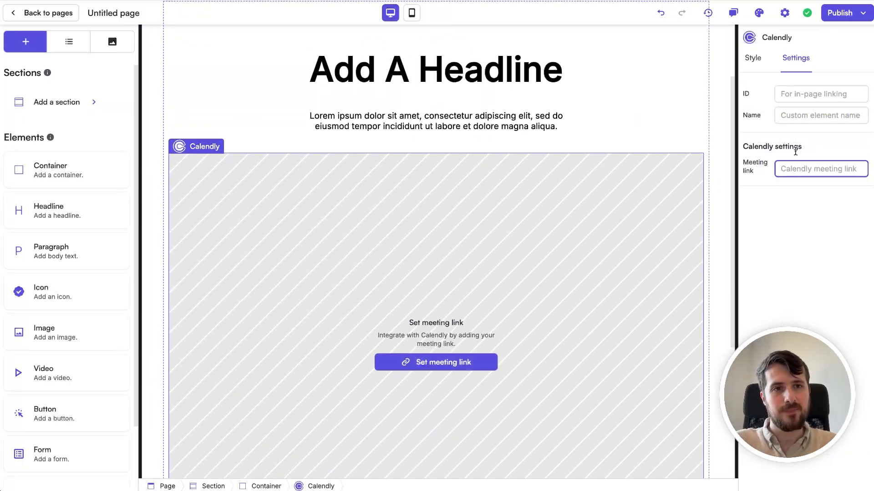
pyautogui.hotkey('ctrl', 'v')
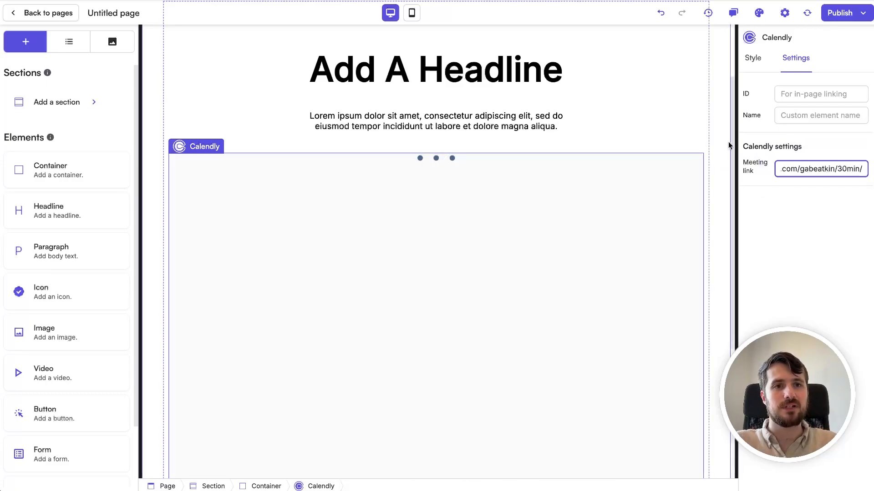
pyautogui.click(778, 198)
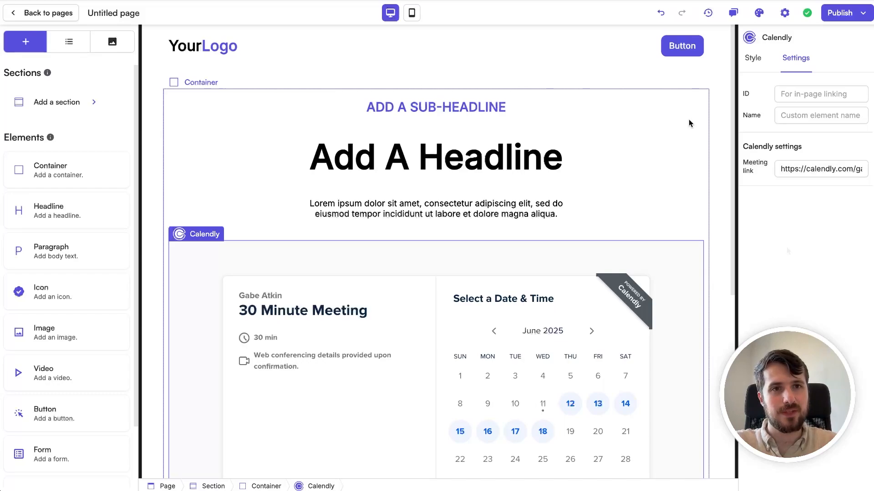
# Step: Apply the workspace theme to the page and look over the restyled layout
pyautogui.click(758, 13)
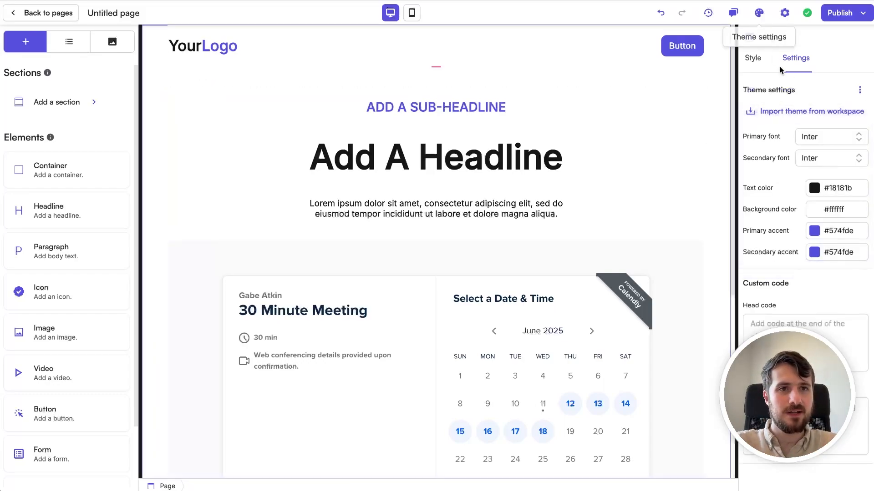
pyautogui.click(814, 115)
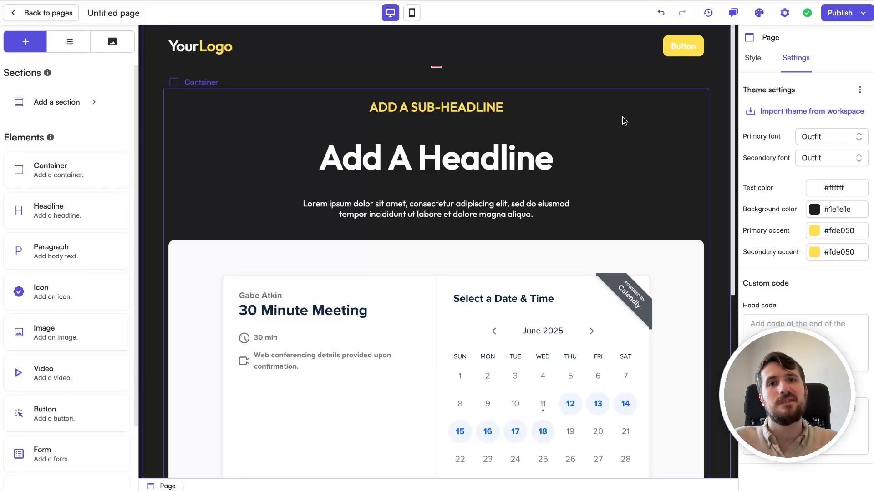
pyautogui.scroll(-6, 651, 133)
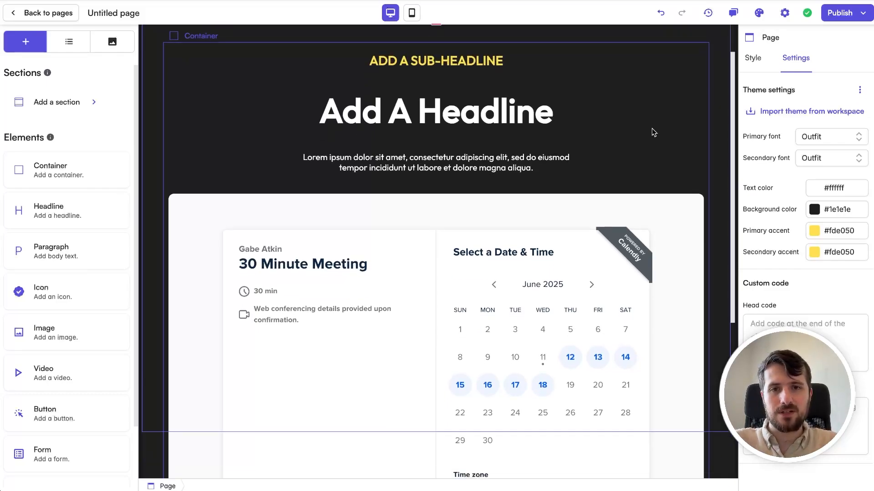
pyautogui.scroll(4, 654, 133)
pyautogui.scroll(2, 653, 132)
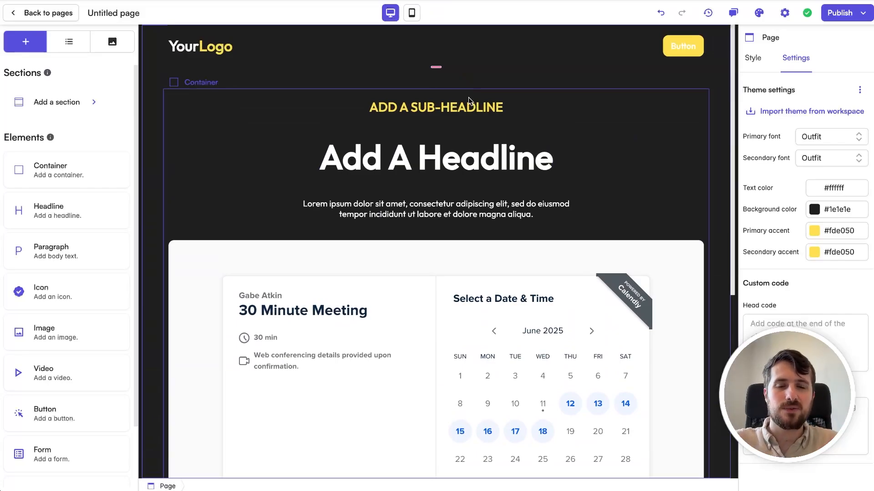
# Step: Delete the header section with the logo and button, and add an empty section above the sub-headline
pyautogui.click(250, 65)
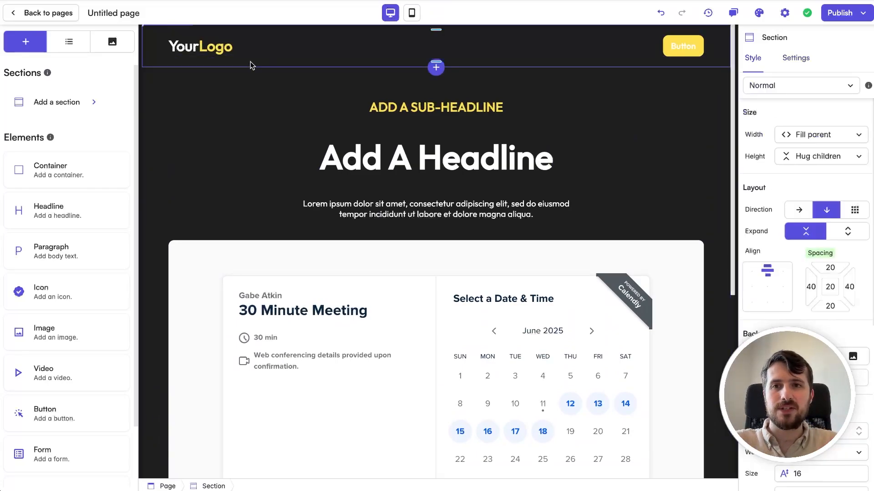
pyautogui.press('Delete')
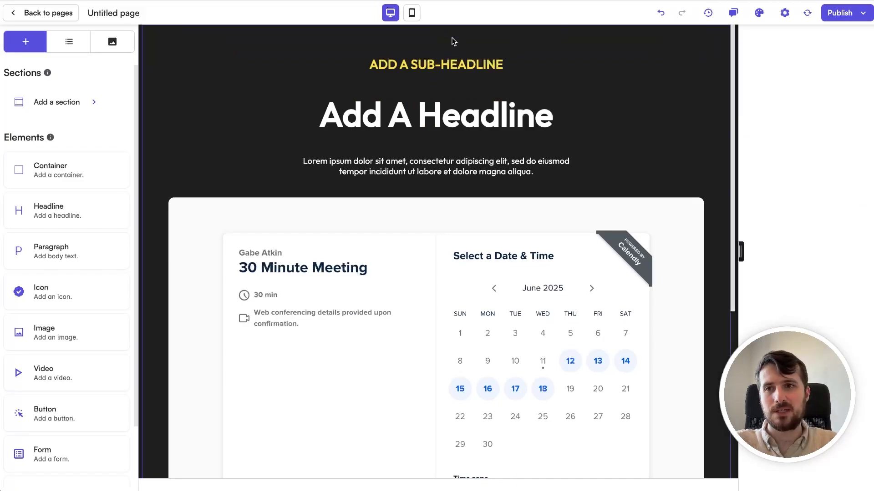
pyautogui.click(55, 103)
pyautogui.moveTo(181, 136); pyautogui.dragTo(336, 37)
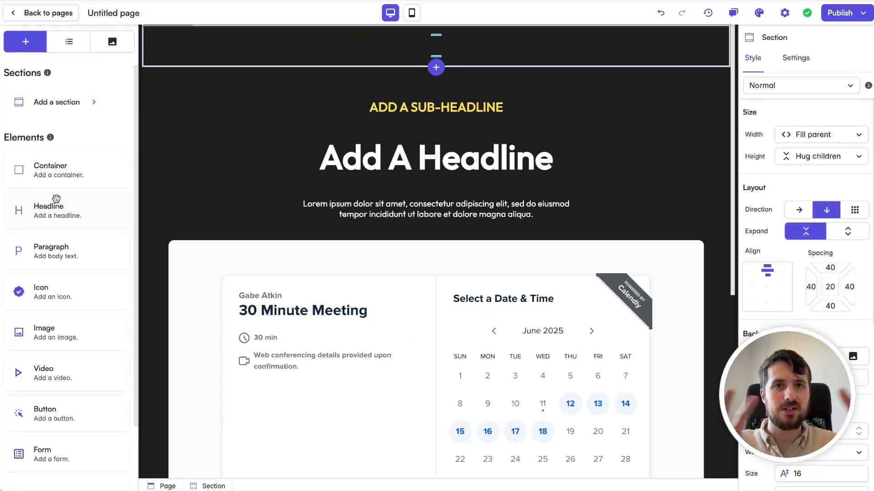
# Step: Add a headline reading "Attention 𝕏 Creators!" to the empty section at the top of the page
pyautogui.moveTo(48, 218); pyautogui.dragTo(405, 45)
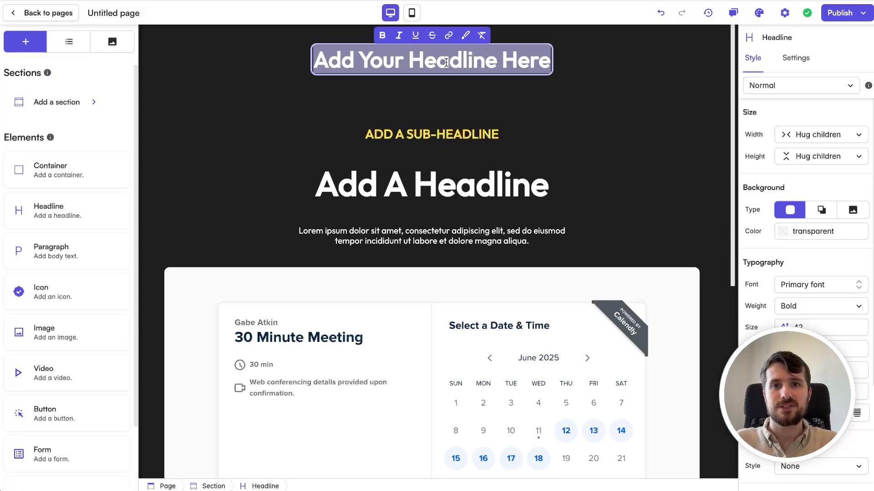
pyautogui.write('Attentio')
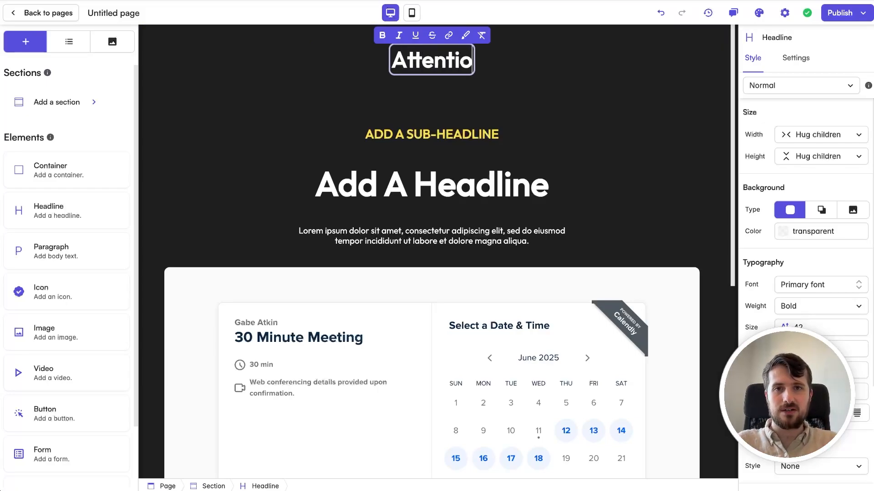
pyautogui.write('n X C')
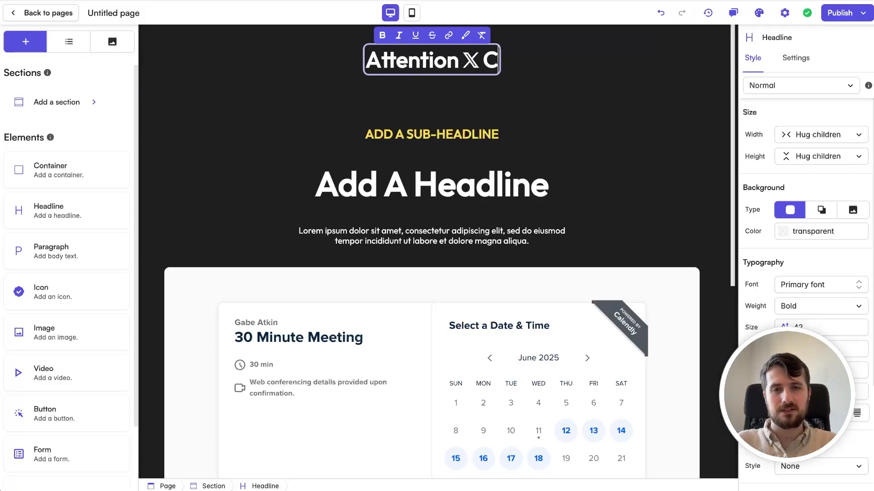
pyautogui.write('reators!')
pyautogui.click(581, 74)
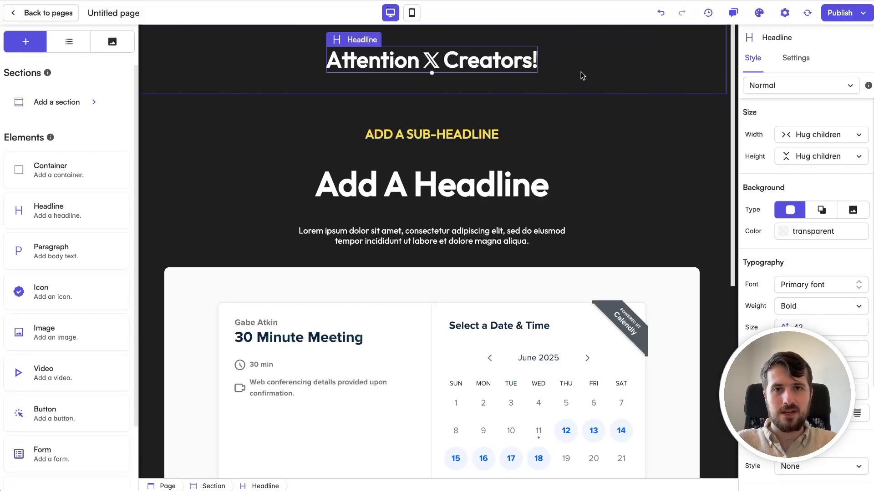
# Step: Set the "Attention 𝕏 Creators!" headline size to 24 and its section's top and bottom padding to 8
pyautogui.click(473, 66)
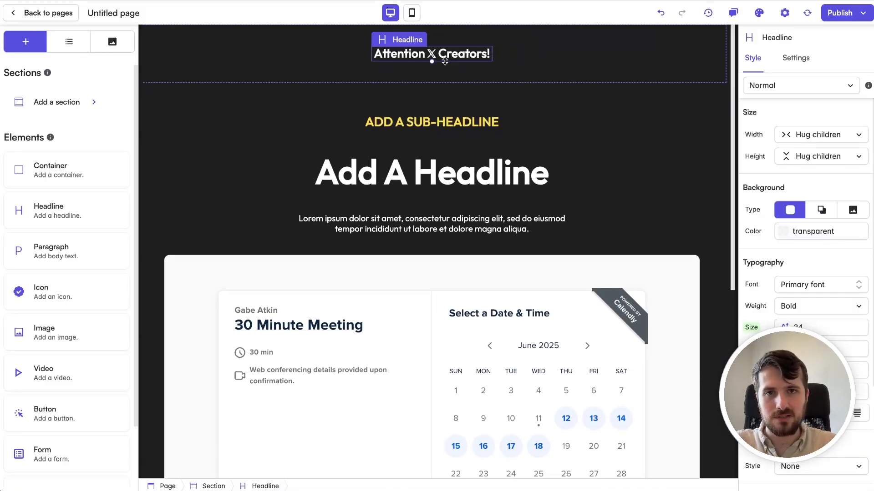
pyautogui.click(433, 72)
pyautogui.moveTo(432, 71); pyautogui.dragTo(429, 34)
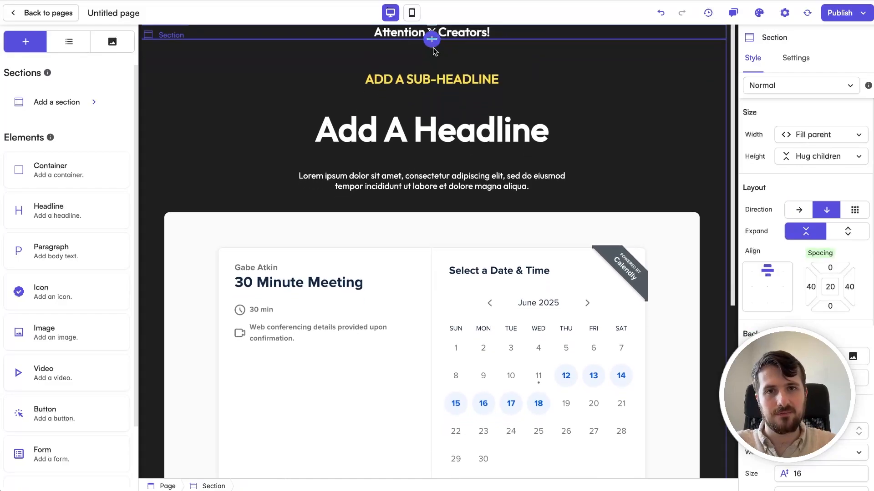
# Step: Set the background color of the announcement section to the theme's Primary accent
pyautogui.scroll(-3, 819, 273)
pyautogui.click(829, 293)
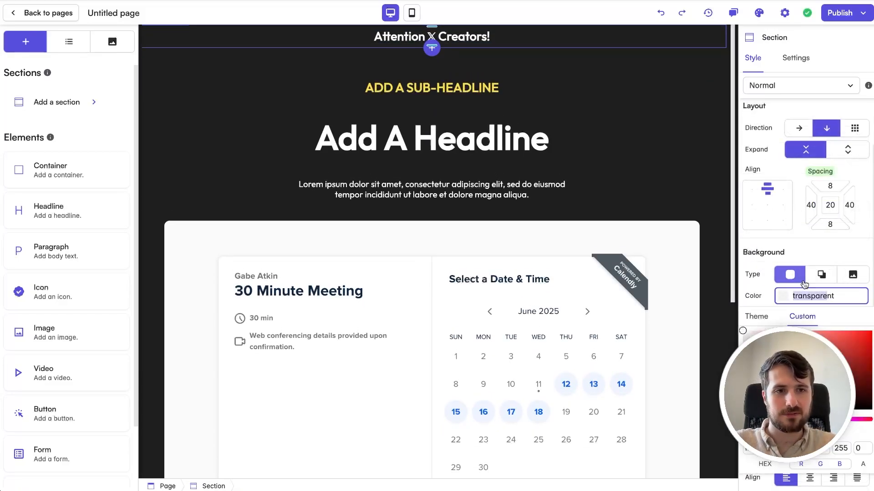
pyautogui.click(796, 383)
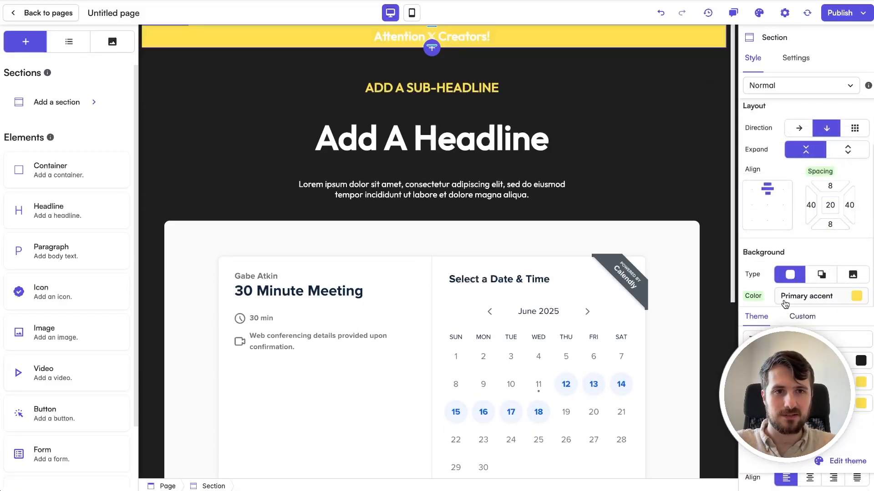
pyautogui.click(773, 240)
# Step: Set the announcement section's text color to the theme's Background color
pyautogui.scroll(-2, 768, 250)
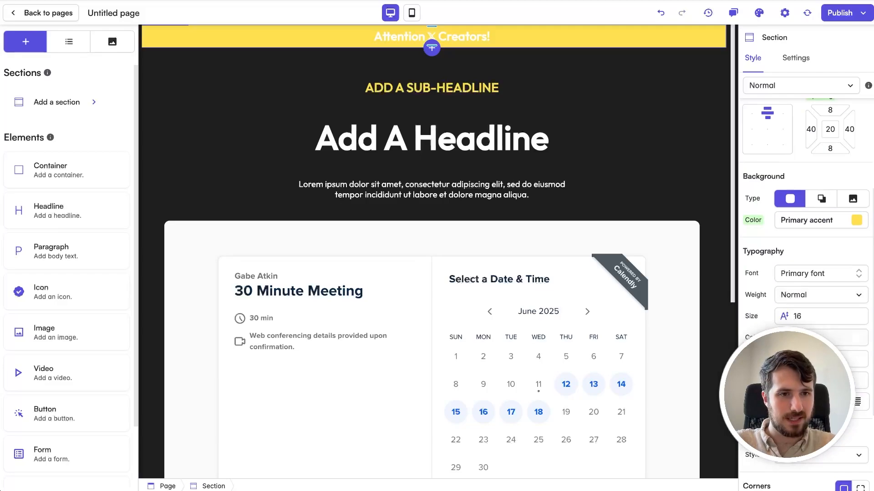
pyautogui.click(794, 337)
pyautogui.click(768, 215)
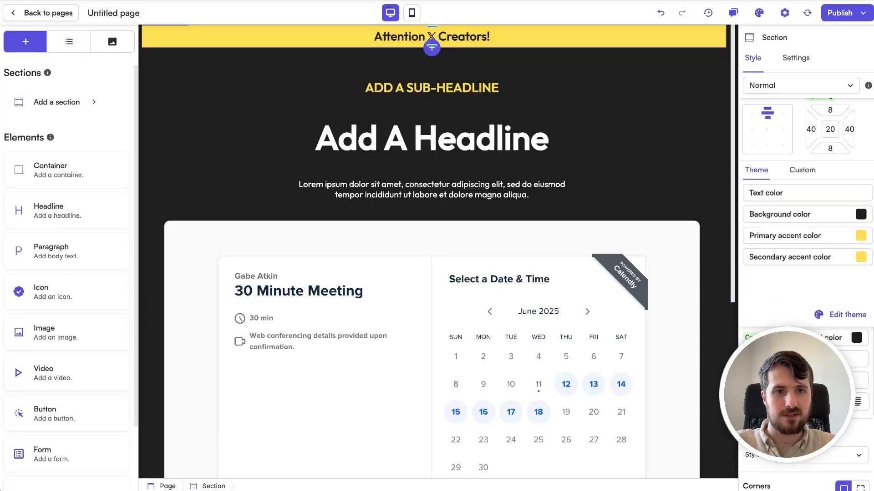
pyautogui.click(762, 360)
# Step: Replace the sub-headline placeholder with "Struggling to Turn Your Content Into a Real Business?"
pyautogui.click(653, 127)
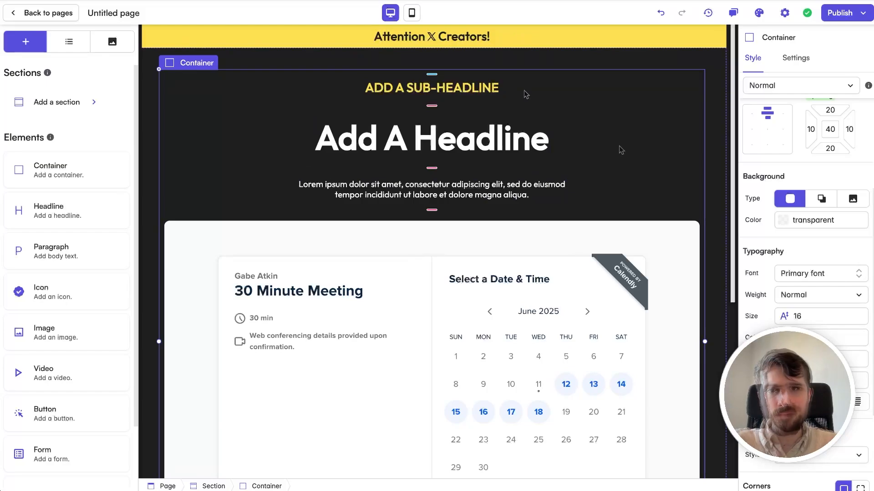
pyautogui.doubleClick(417, 89)
pyautogui.write('Struggling to Turn Your Content Into a Real Business?')
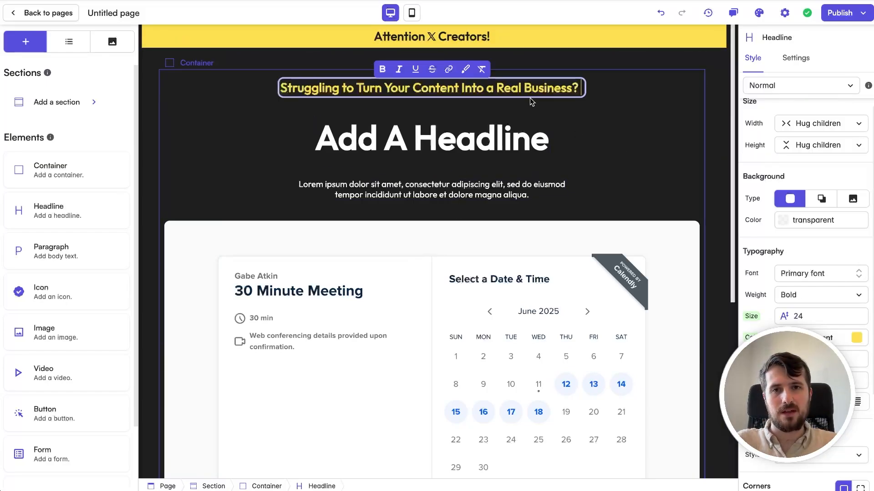
pyautogui.click(299, 111)
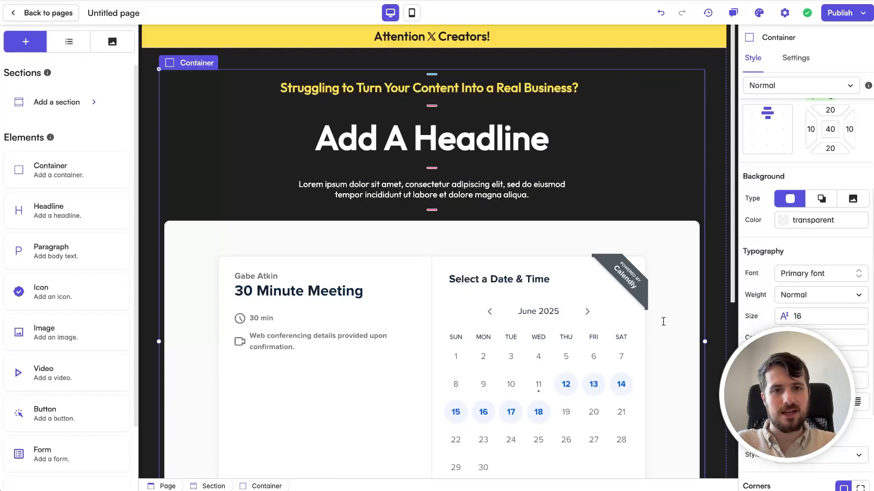
# Step: Replace the main headline placeholder with "Let’s Build You A Brand That Actually Gets You Clients"
pyautogui.click(434, 141)
pyautogui.hotkey('ctrl', 'a')
pyautogui.write('Let’s Build a Brand That Actually Gets You Clients')
pyautogui.click(360, 146)
pyautogui.press('Left')
pyautogui.write('You A')
pyautogui.hotkey('shift', 'Right')
pyautogui.press('Delete')
# Step: Break the main headline after "That" so "Actually Gets You Clients" starts a second line
pyautogui.click(608, 213)
pyautogui.click(594, 170)
pyautogui.click(645, 159)
pyautogui.click(644, 149)
pyautogui.press('Return')
pyautogui.press('Right')
pyautogui.press('BackSpace')
pyautogui.click(686, 203)
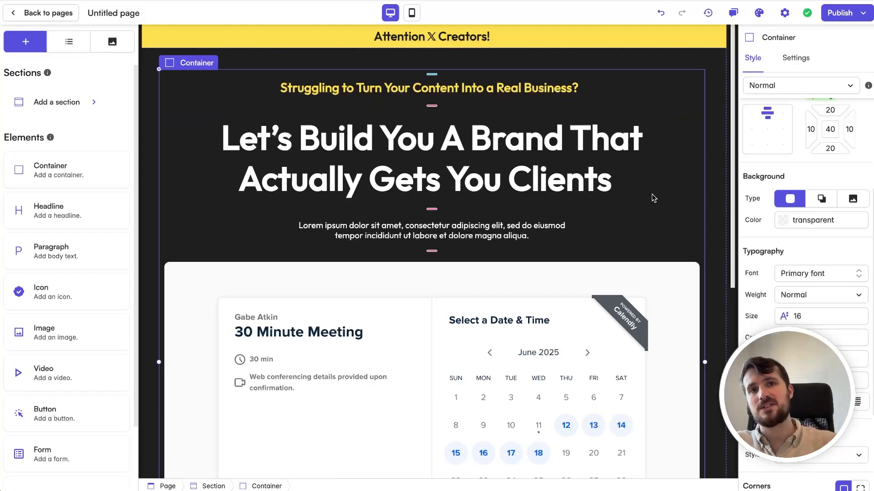
# Step: Replace the placeholder paragraph with "If you're consistently creating but still not seeing growth, clarity, or conversions — it's time to fix the foundation."
pyautogui.scroll(-1, 599, 272)
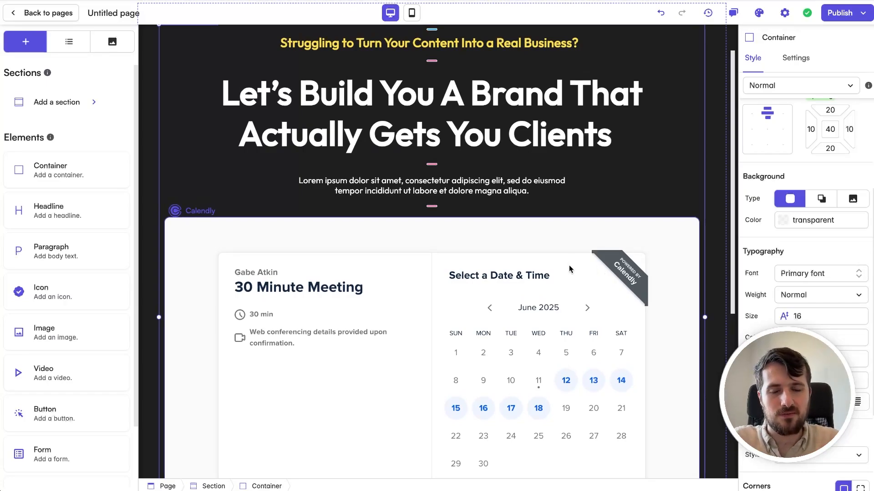
pyautogui.scroll(2, 569, 269)
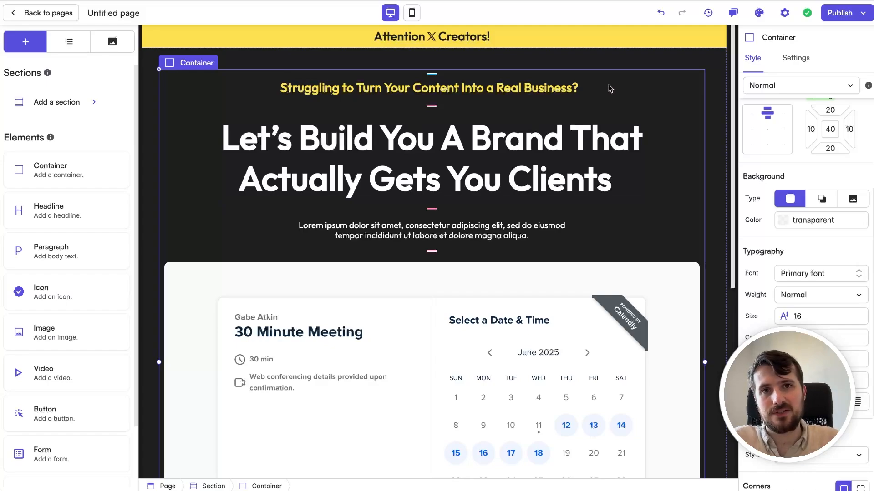
pyautogui.click(441, 236)
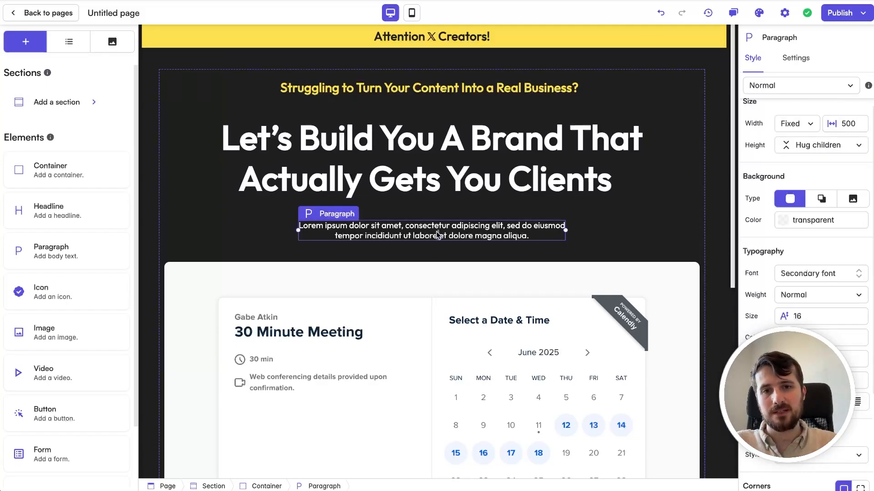
pyautogui.click(441, 236)
pyautogui.write("If you're consistently creating but still not seeing growth, clarity, or conversions — it's time to fix the foundation.")
pyautogui.click(634, 241)
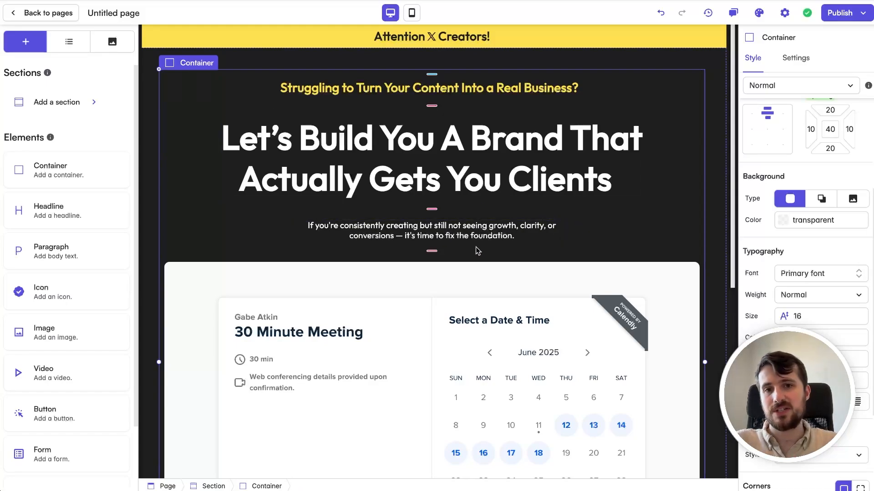
pyautogui.hotkey('ctrl', 'z')
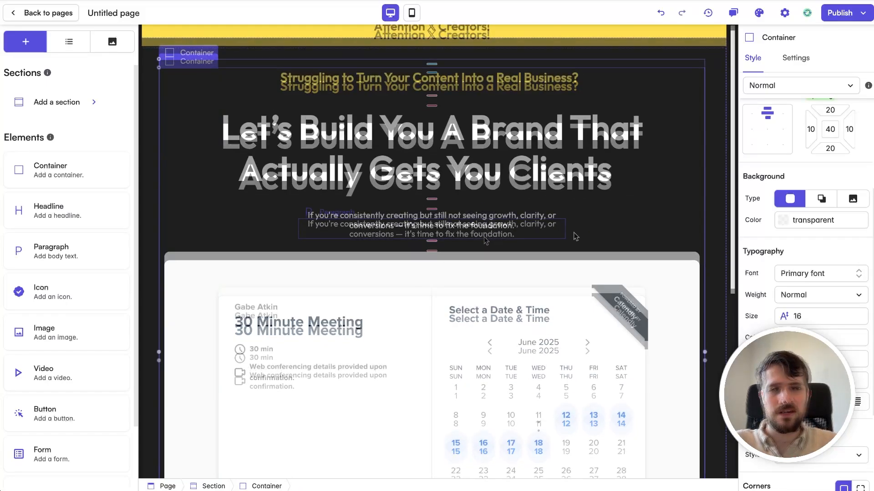
# Step: Add a headline between the paragraph and the calendar reading "Book Your Free Strategy Call 👇"
pyautogui.moveTo(55, 220); pyautogui.dragTo(441, 275)
pyautogui.doubleClick(459, 270)
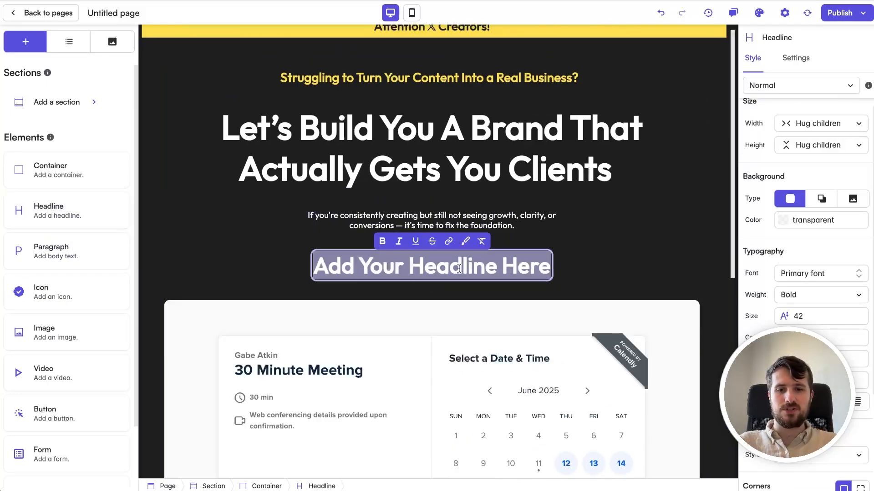
pyautogui.write('Book Your Free Strategy')
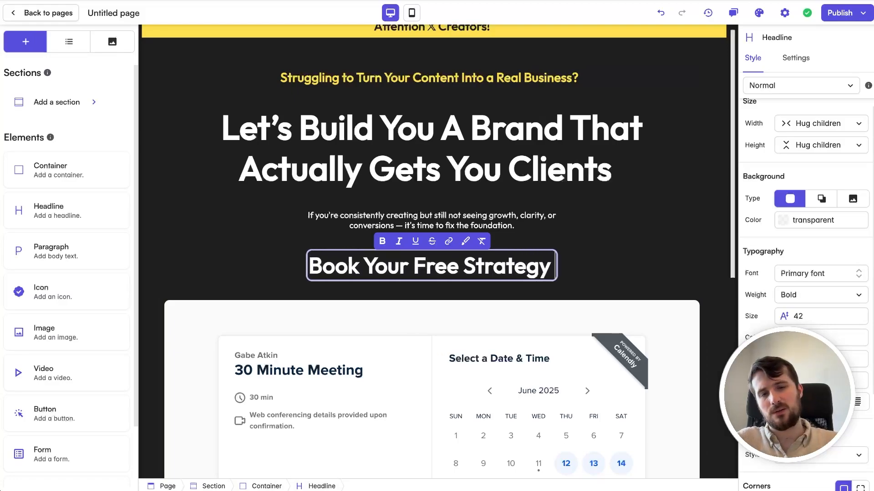
pyautogui.write(' Call')
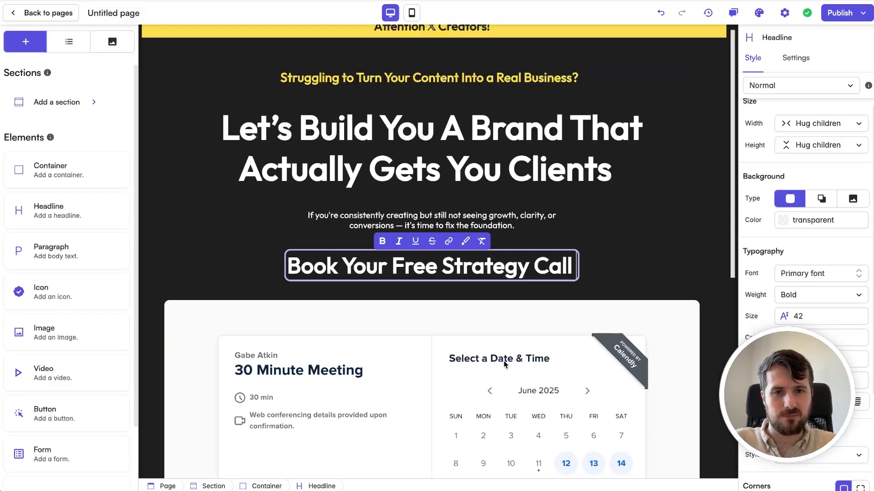
pyautogui.write('👇')
pyautogui.click(607, 219)
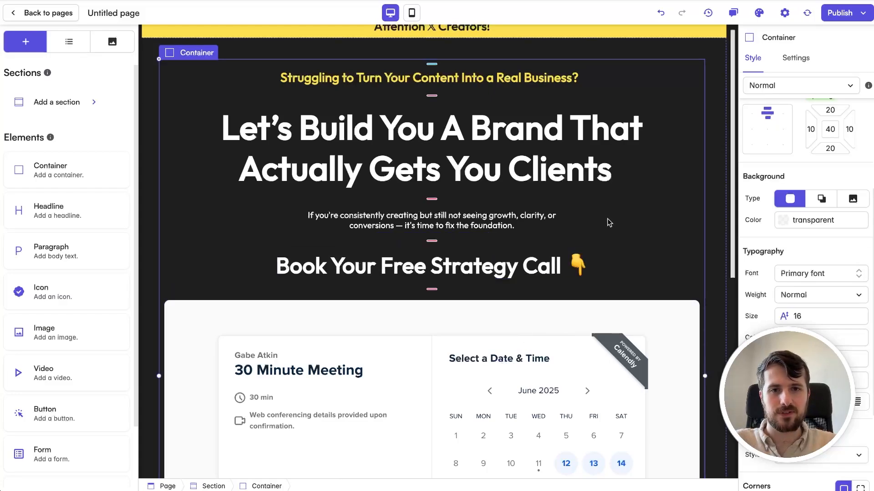
# Step: Shrink the strategy call headline and slightly enlarge the text of the paragraph above it
pyautogui.click(517, 268)
pyautogui.moveTo(476, 280); pyautogui.dragTo(477, 268)
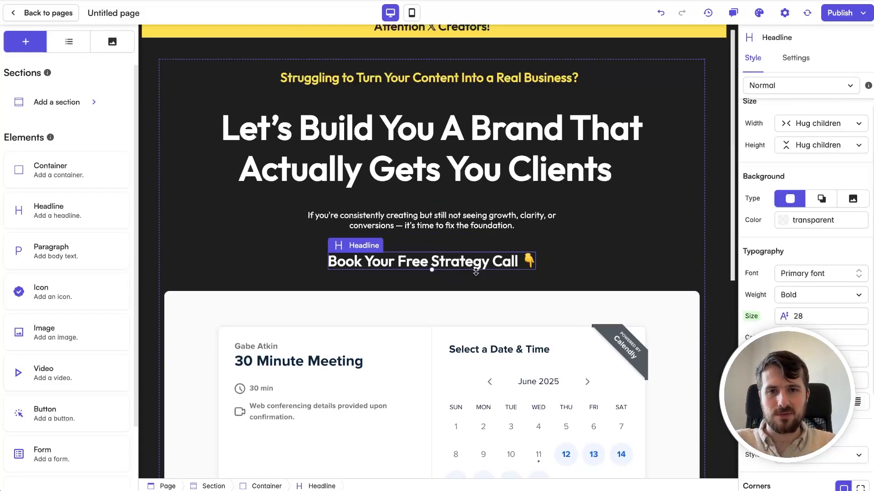
pyautogui.click(486, 222)
pyautogui.moveTo(787, 322); pyautogui.dragTo(796, 321)
pyautogui.click(651, 232)
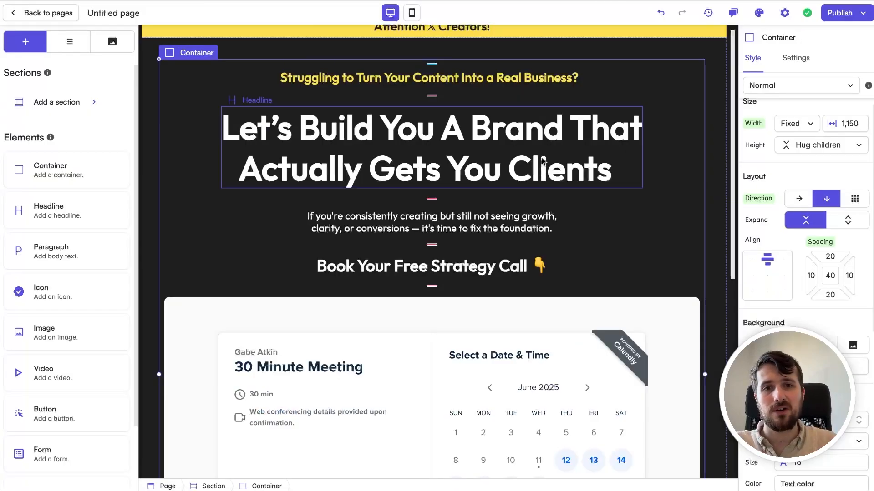
pyautogui.scroll(-6, 589, 309)
pyautogui.scroll(6, 594, 162)
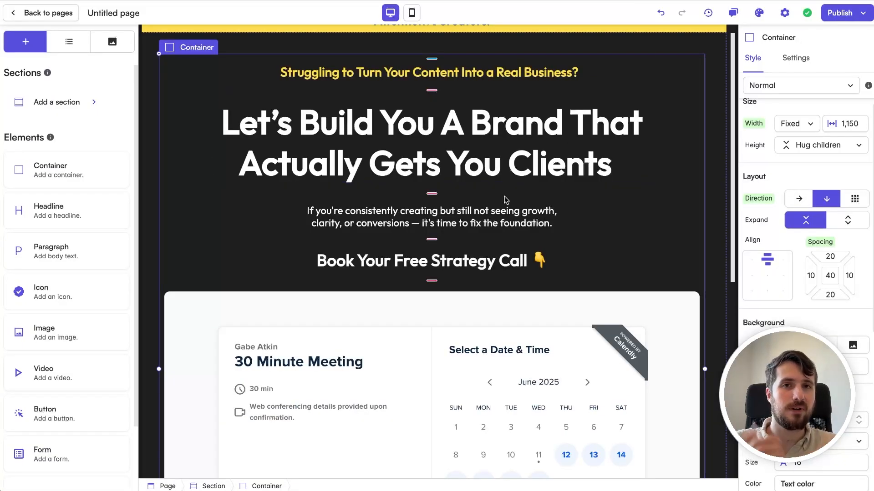
pyautogui.scroll(-9, 587, 209)
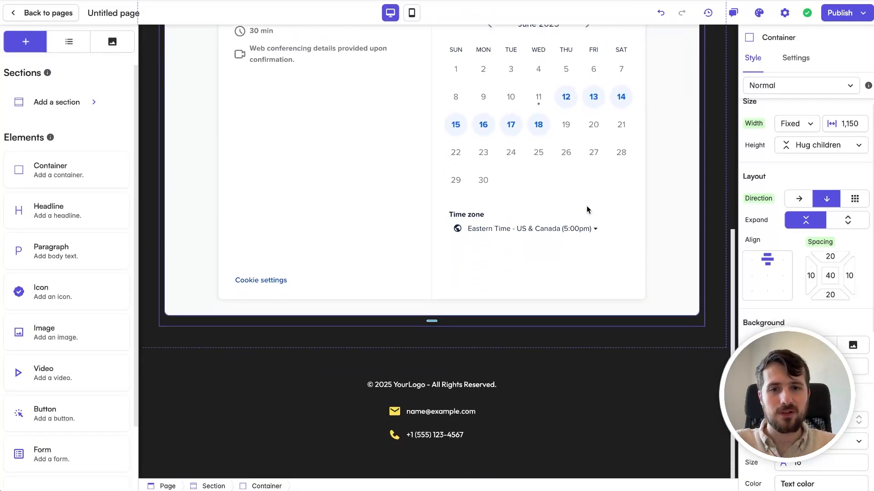
pyautogui.scroll(9, 509, 338)
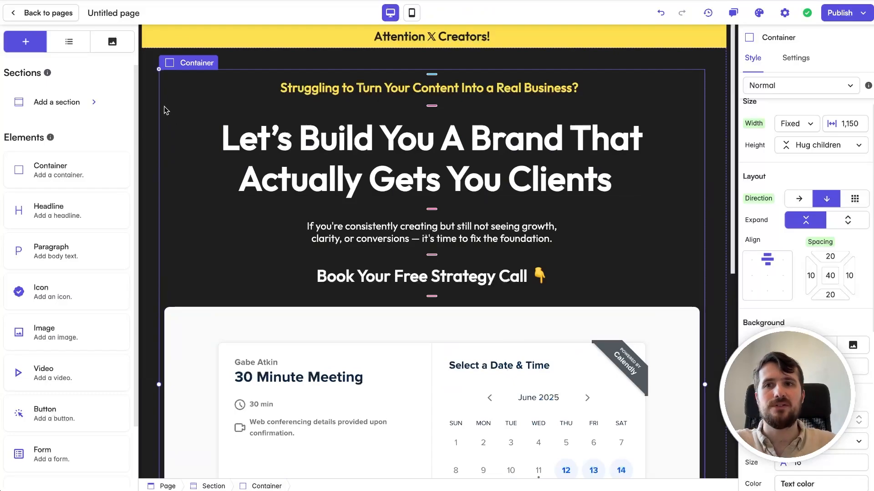
# Step: Place the portrait of the man with glasses above the sub-headline and round its corners fully into a circle
pyautogui.click(112, 41)
pyautogui.moveTo(34, 335); pyautogui.dragTo(430, 86)
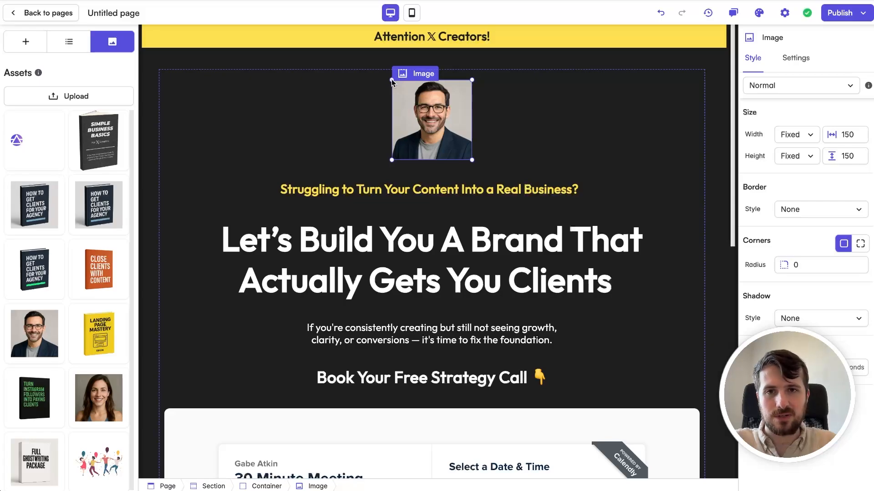
pyautogui.moveTo(391, 80); pyautogui.dragTo(431, 119)
pyautogui.click(585, 133)
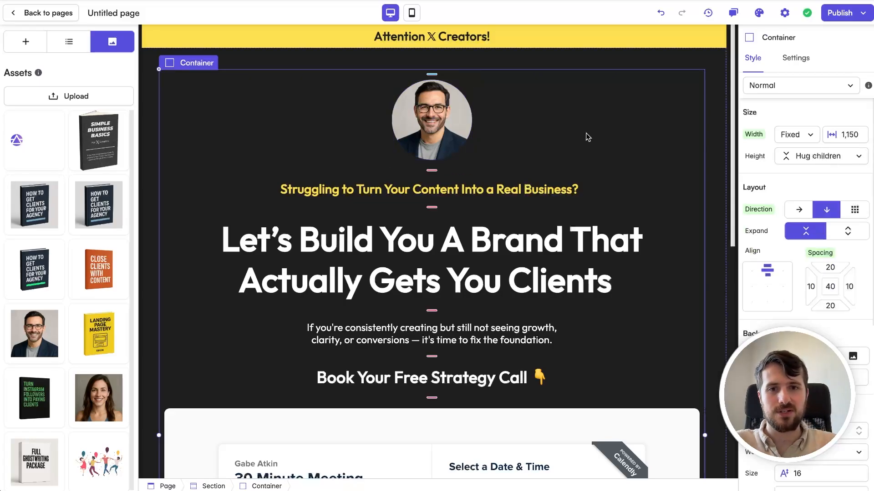
# Step: Add a Testimonial section below the calendar section and set its placeholder image to the portrait of the woman
pyautogui.scroll(-10, 586, 132)
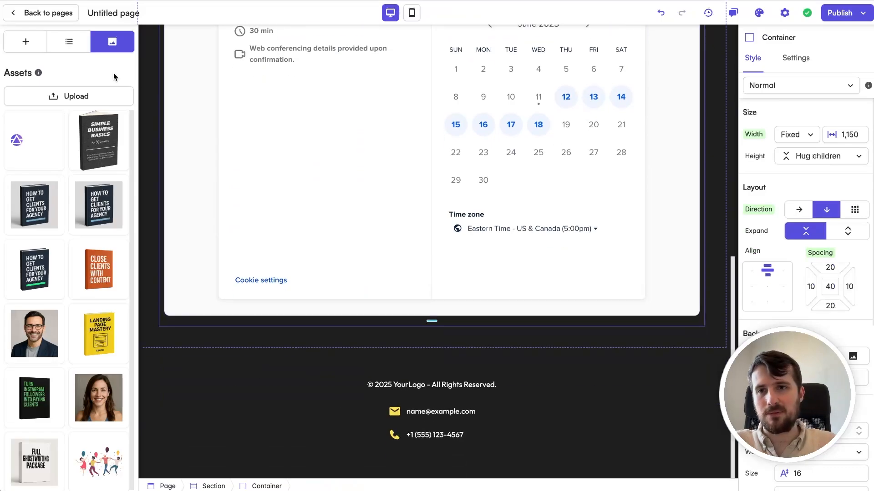
pyautogui.click(377, 335)
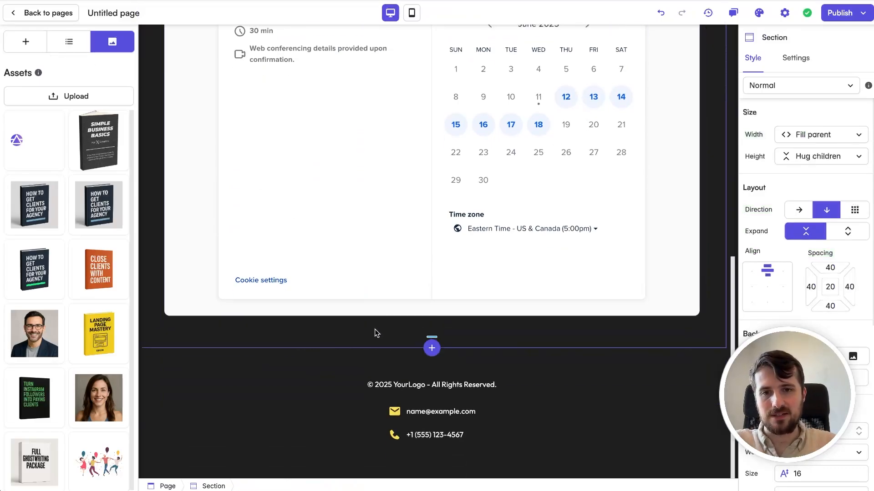
pyautogui.click(432, 348)
pyautogui.click(332, 273)
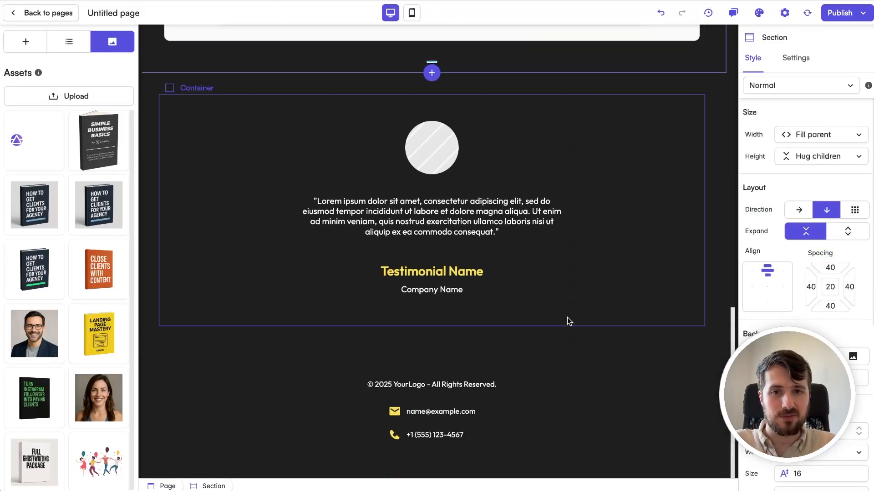
pyautogui.click(417, 147)
pyautogui.click(819, 228)
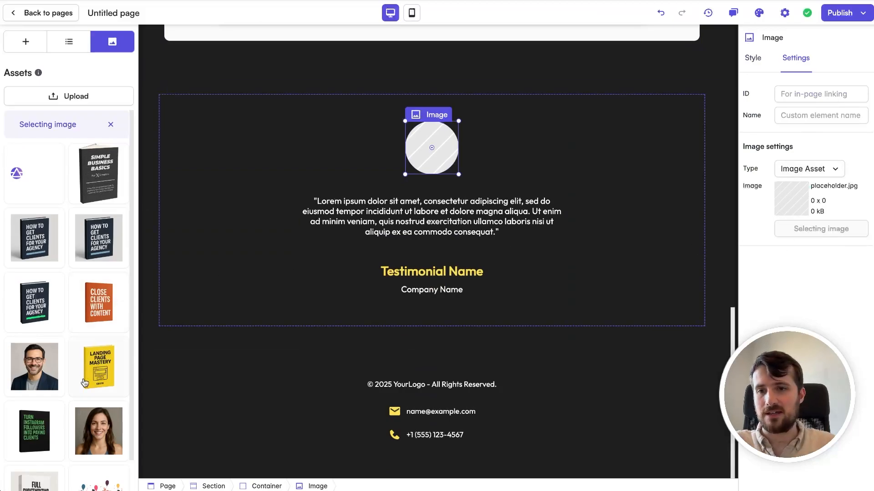
pyautogui.click(99, 398)
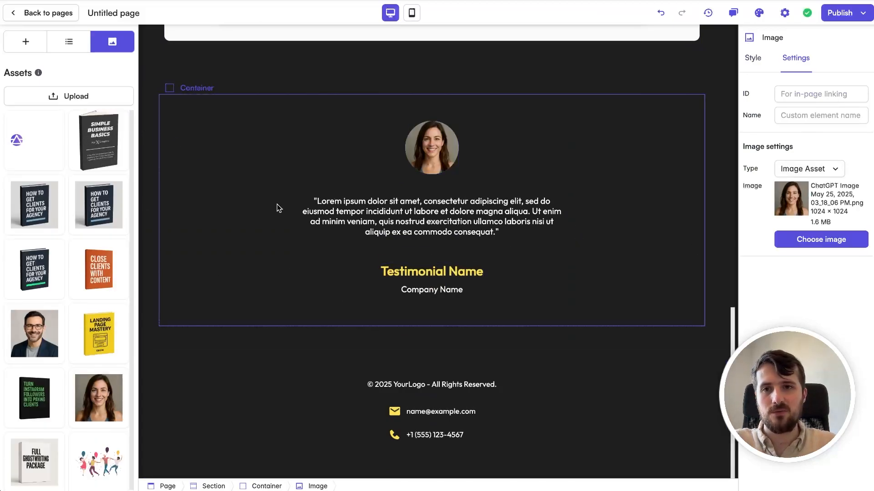
# Step: Add a Bullet Points section below the testimonial and delete its headline, text and button container
pyautogui.click(427, 336)
pyautogui.click(432, 348)
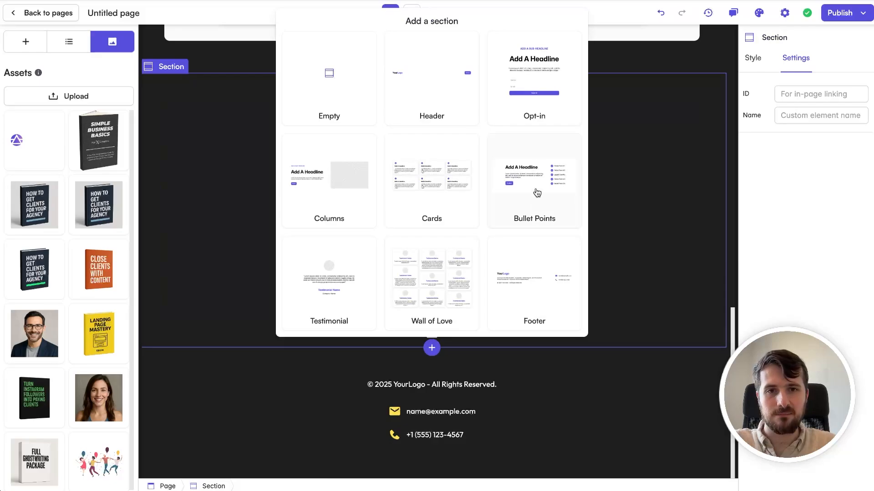
pyautogui.click(537, 166)
pyautogui.click(400, 335)
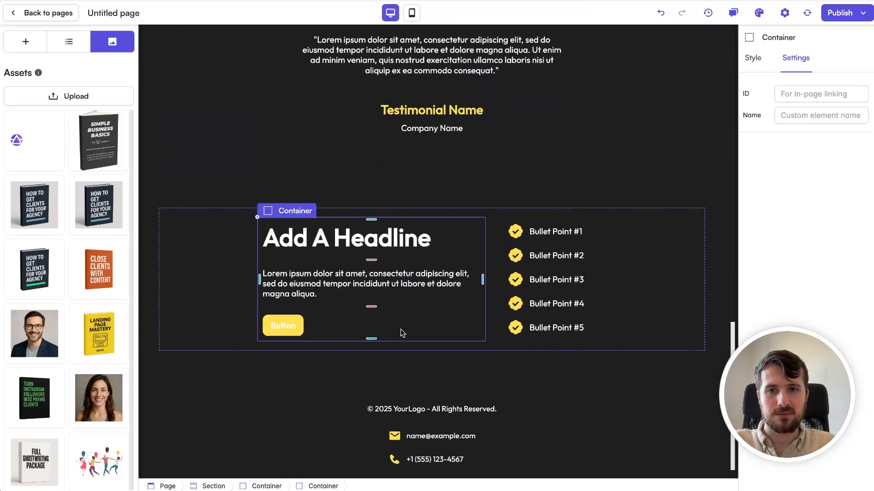
pyautogui.press('Delete')
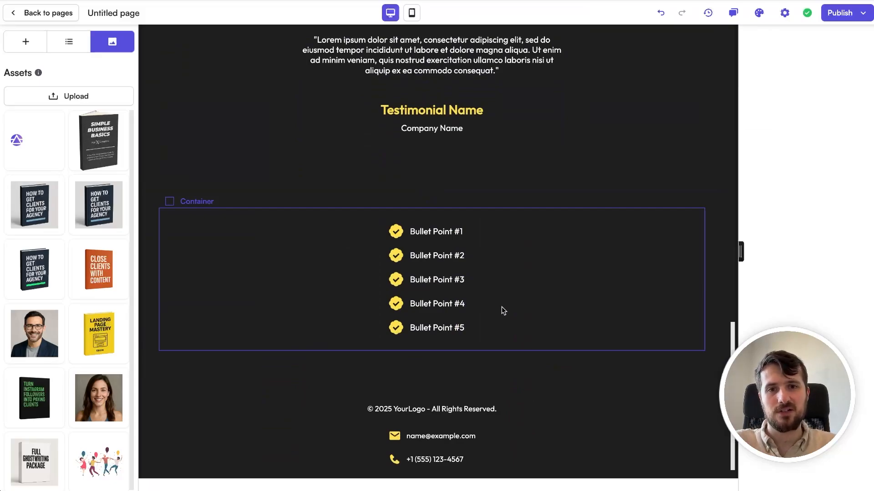
# Step: Add a Wall of Love section below the bullet points
pyautogui.click(384, 362)
pyautogui.click(432, 372)
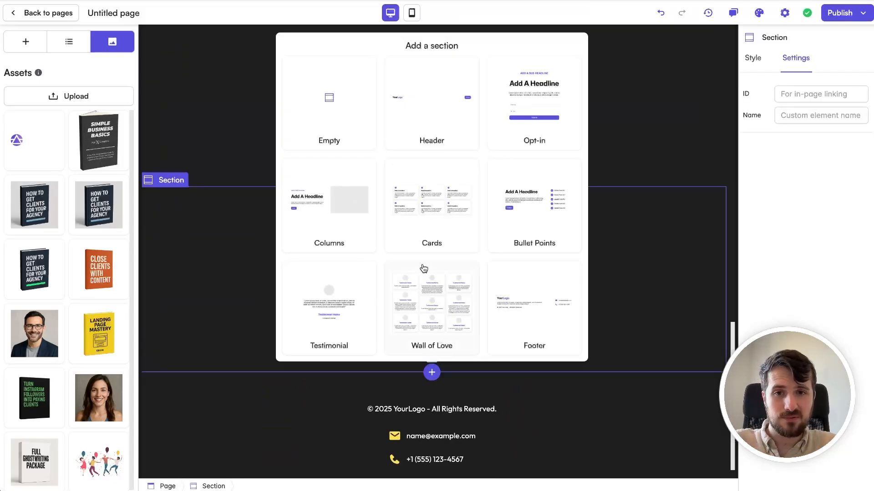
pyautogui.click(428, 309)
pyautogui.scroll(-2, 587, 269)
pyautogui.scroll(-2, 539, 308)
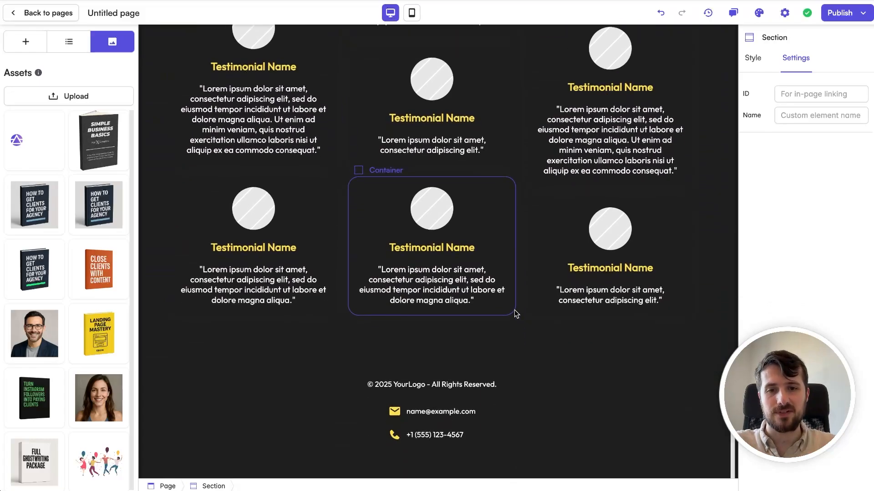
# Step: Add an Empty section above the footer and bring up the elements available to fill it
pyautogui.click(431, 349)
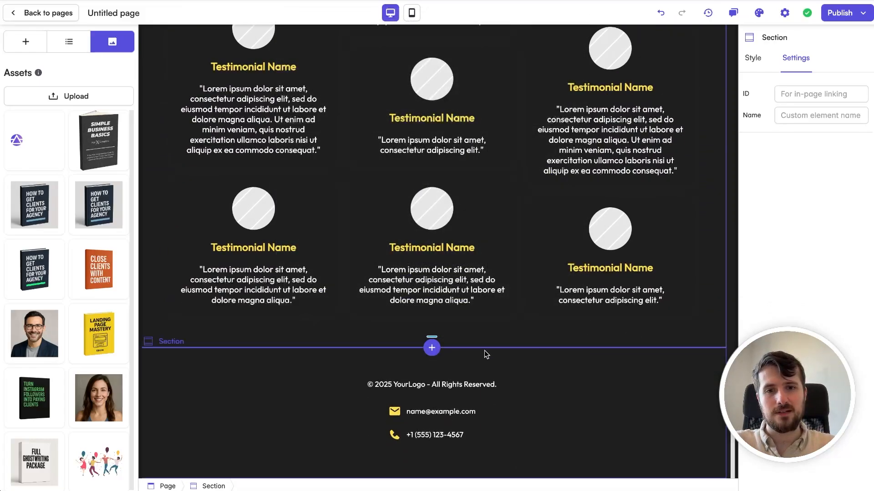
pyautogui.click(432, 348)
pyautogui.click(340, 91)
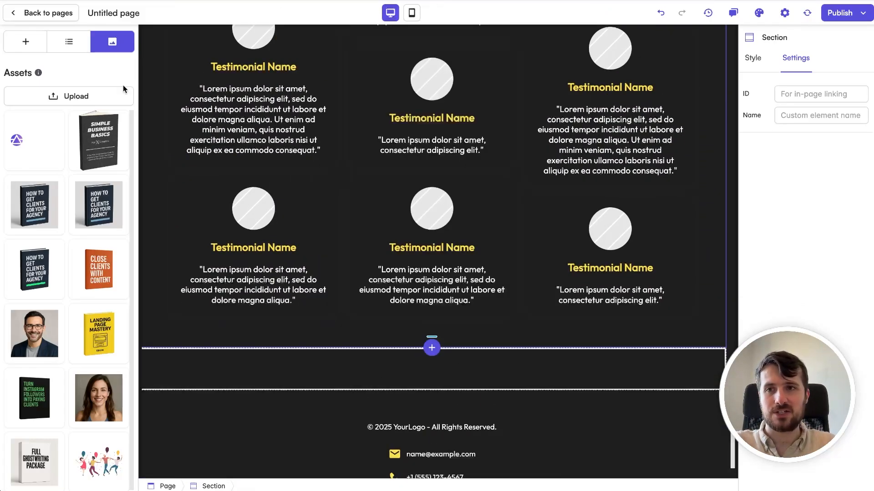
pyautogui.click(39, 52)
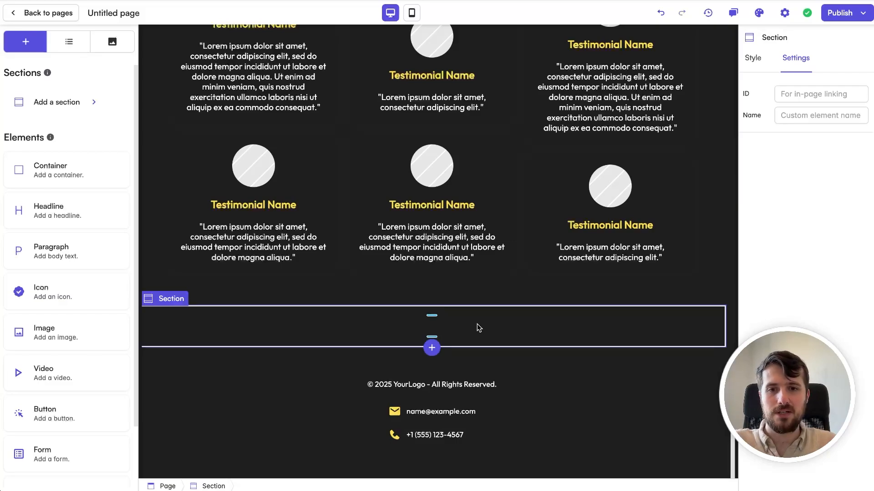
# Step: Delete the extra Empty, Wall of Love, Bullet Points and Testimonial sections between the calendar and the footer
pyautogui.scroll(10, 477, 324)
pyautogui.click(712, 291)
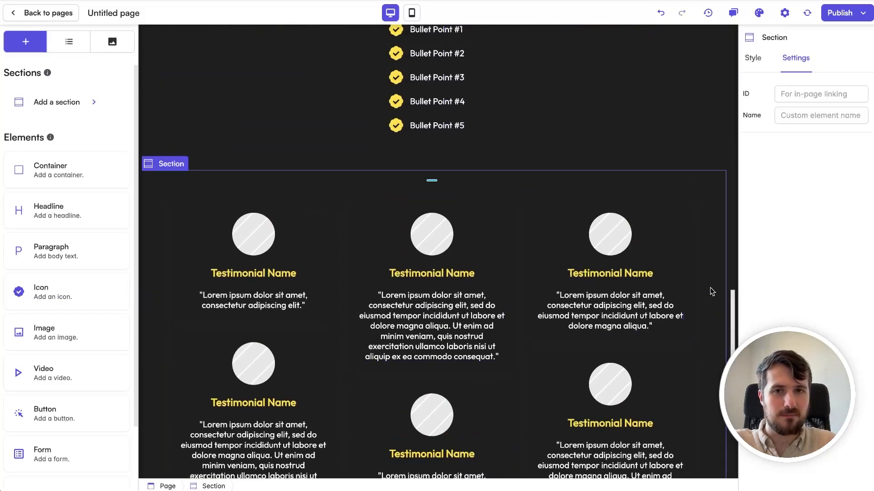
pyautogui.press('Delete')
pyautogui.scroll(3, 712, 292)
pyautogui.click(701, 325)
pyautogui.press('Delete')
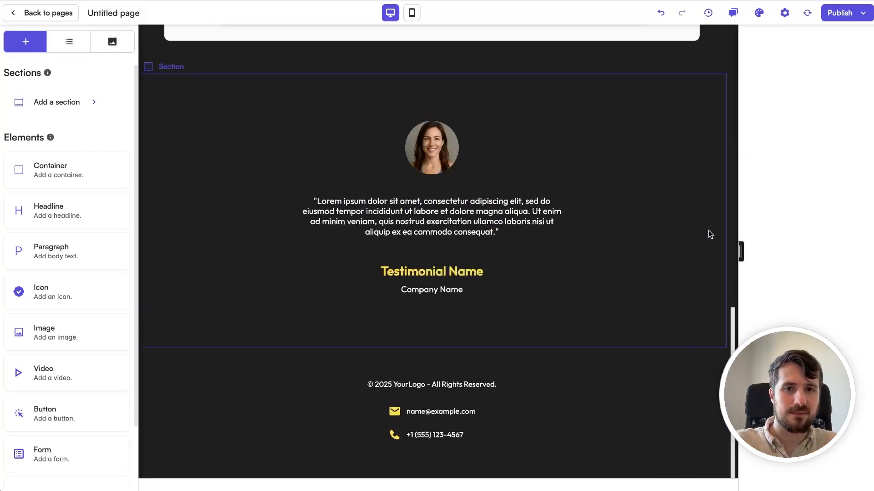
pyautogui.click(711, 256)
pyautogui.press('Delete')
# Step: Publish the finished landing page
pyautogui.scroll(5, 712, 257)
pyautogui.click(840, 13)
pyautogui.click(839, 113)
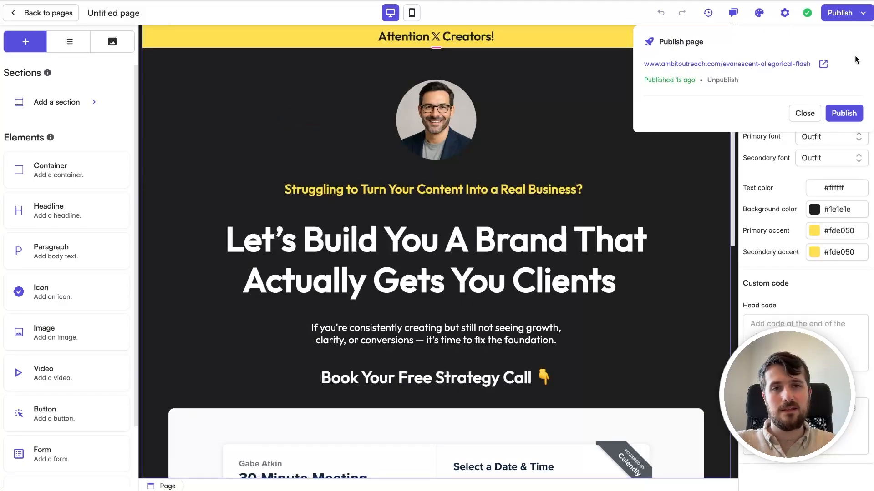
# Step: Open the live published page and review it from the announcement bar down through the calendar
pyautogui.click(820, 63)
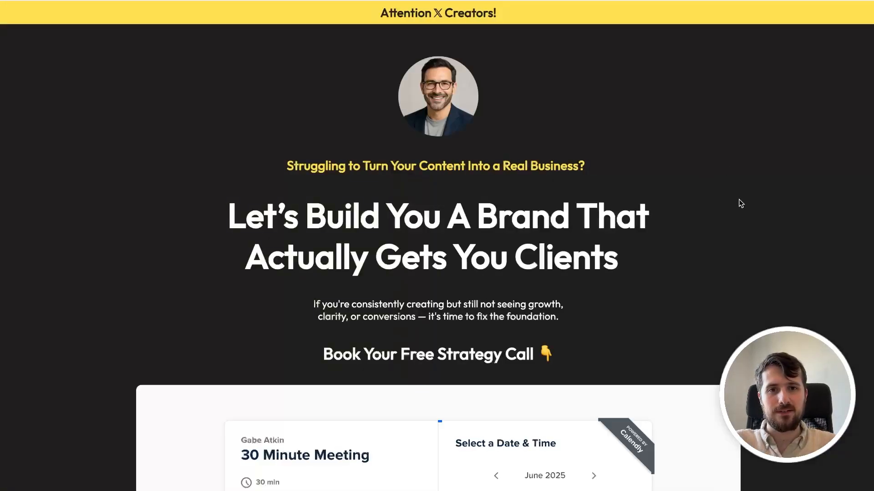
pyautogui.scroll(-8, 737, 202)
pyautogui.scroll(9, 747, 239)
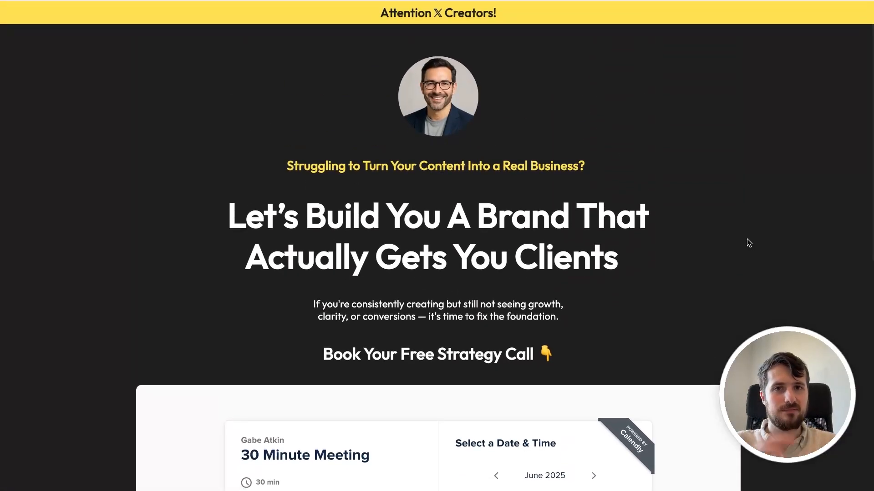